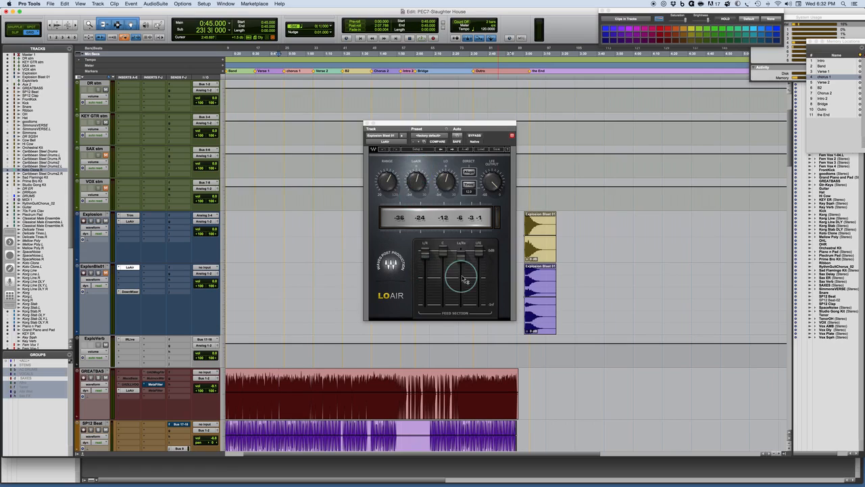
Open the DownMixer insert on the Explosion Blast 01 track and arrange its window beside the LoAir window.
{"action": "mouse_move", "coordinate": [446, 276]}
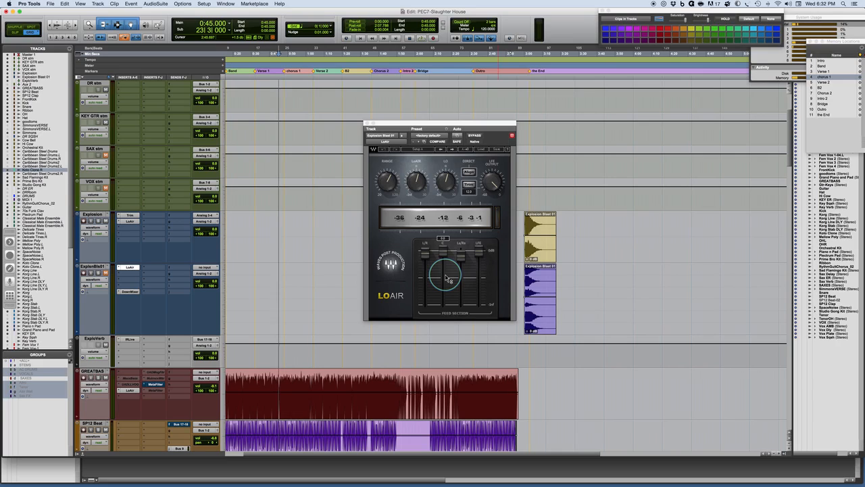
{"action": "left_click", "coordinate": [131, 292]}
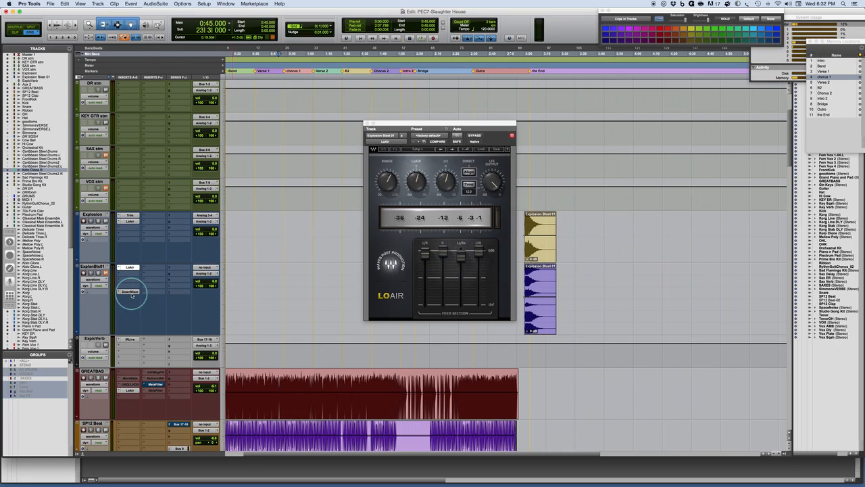
{"action": "left_click_drag", "start_coordinate": [137, 22], "coordinate": [721, 146]}
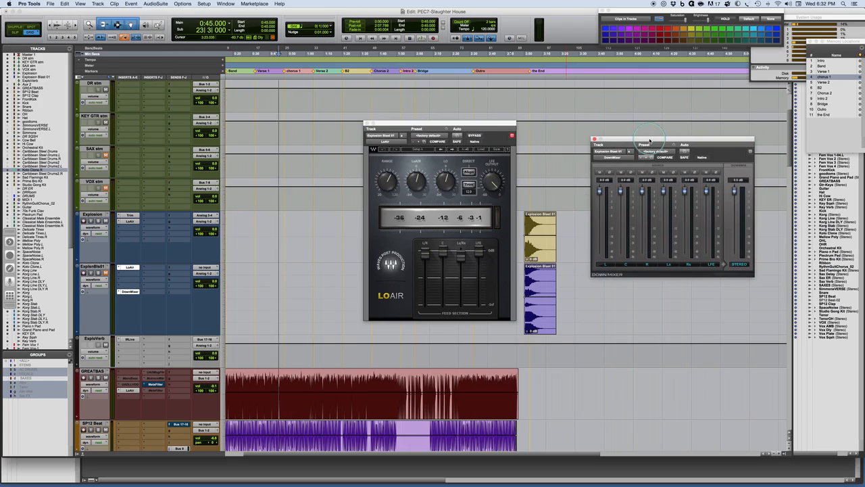
{"action": "left_click_drag", "start_coordinate": [650, 141], "coordinate": [638, 143]}
{"action": "left_click_drag", "start_coordinate": [504, 129], "coordinate": [505, 124]}
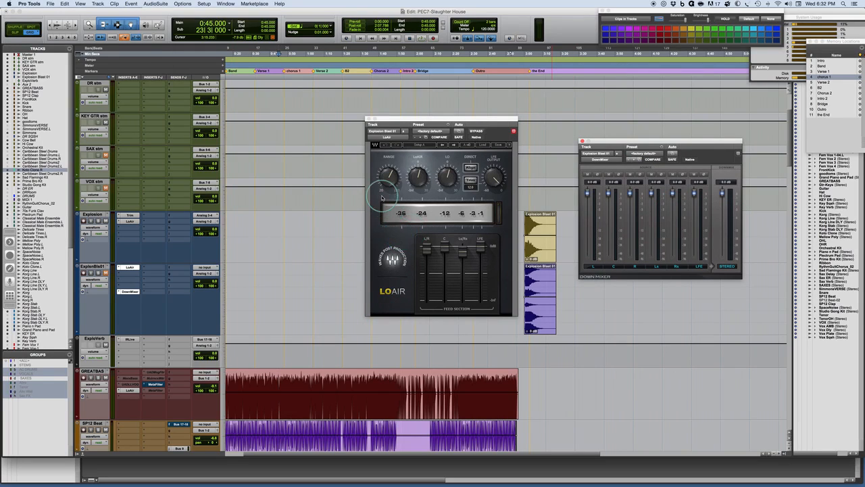
Turn LoAir's LoAIR and LO levels all the way down and audition the soloed Explosion Blast 01 clip.
{"action": "left_click", "coordinate": [532, 324]}
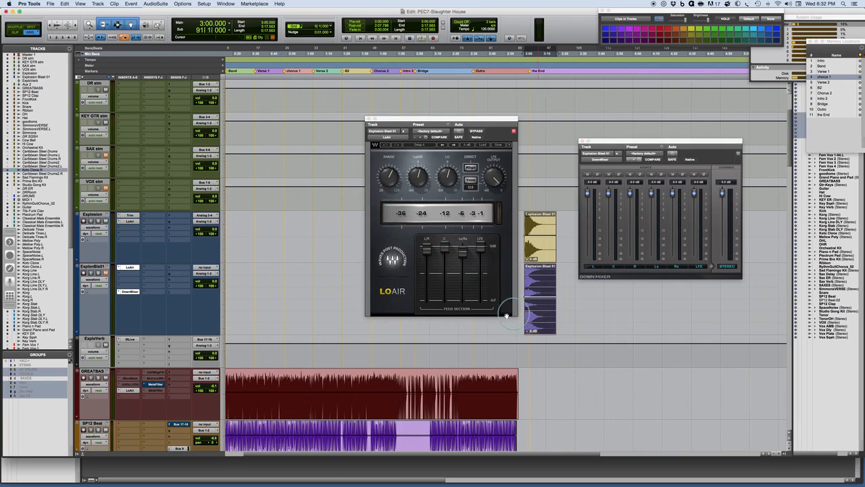
{"action": "left_click", "coordinate": [98, 272]}
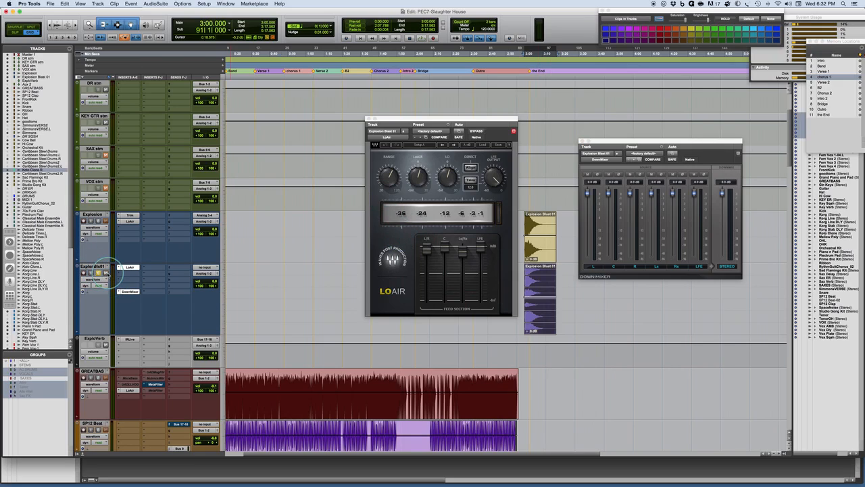
{"action": "left_click", "coordinate": [418, 177]}
{"action": "left_click", "coordinate": [447, 175]}
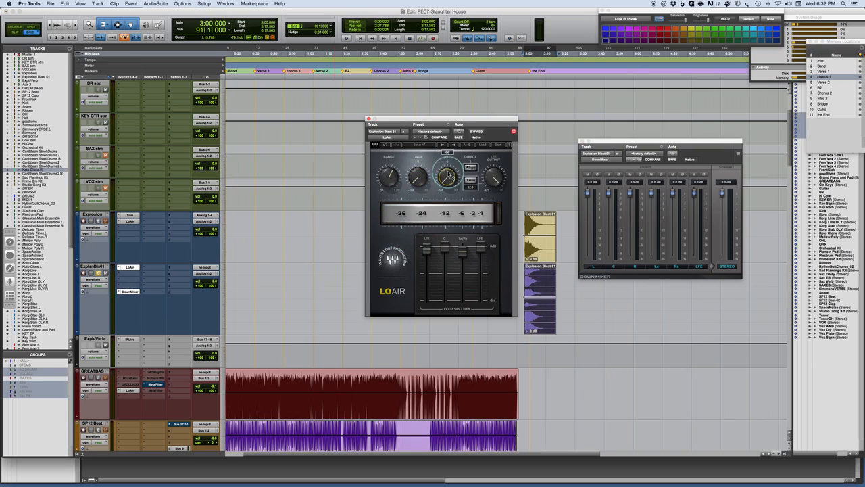
{"action": "key", "text": "space"}
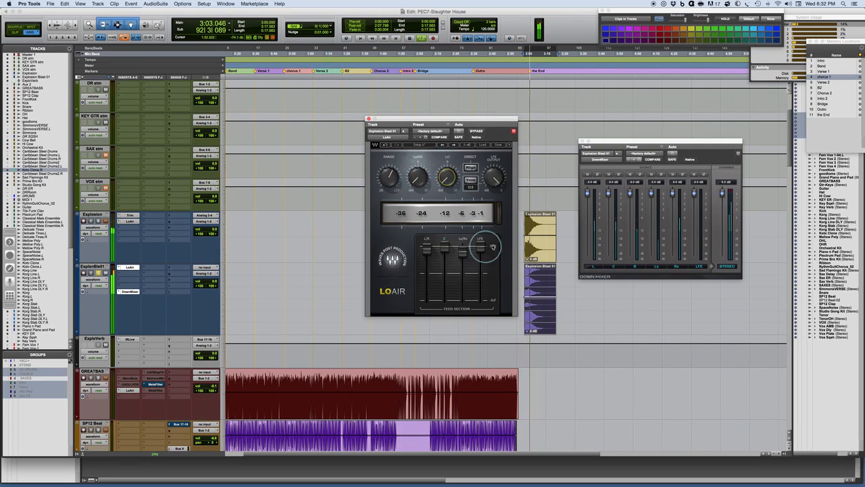
{"action": "key", "text": "space"}
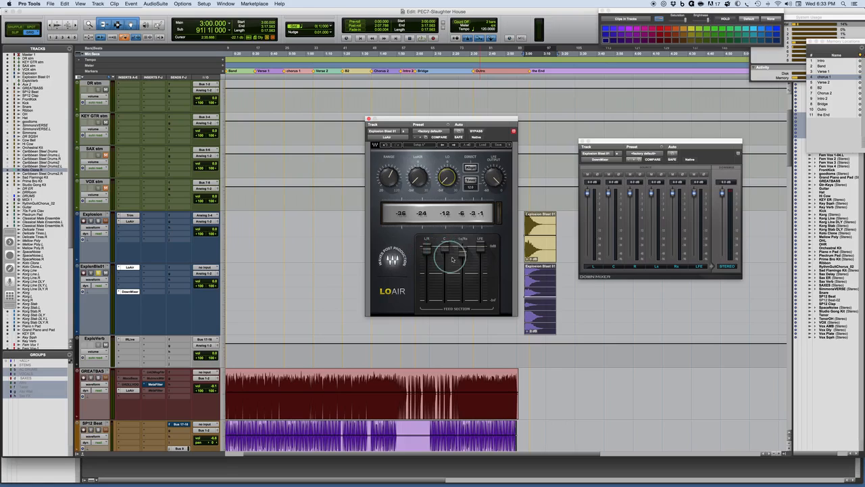
Pull the LFE fader in LoAir's feed section down to -Inf and audition the explosion.
{"action": "left_click_drag", "start_coordinate": [481, 245], "coordinate": [481, 300]}
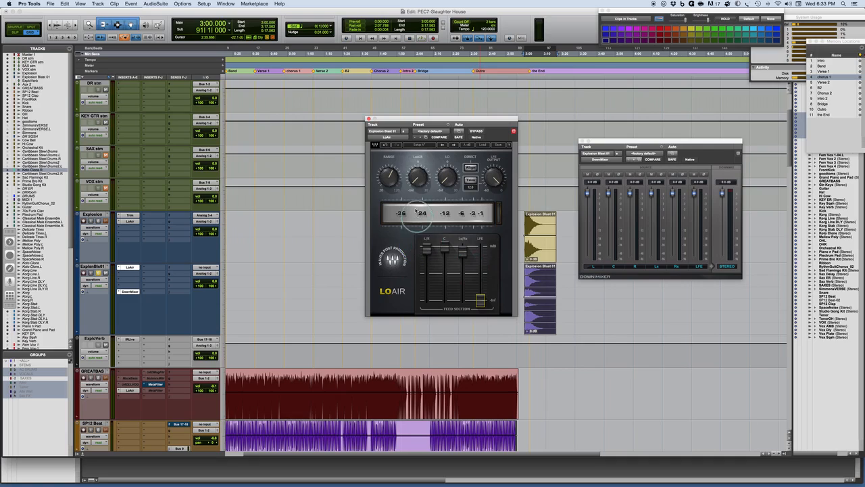
{"action": "mouse_move", "coordinate": [414, 178]}
{"action": "left_click", "coordinate": [388, 180]}
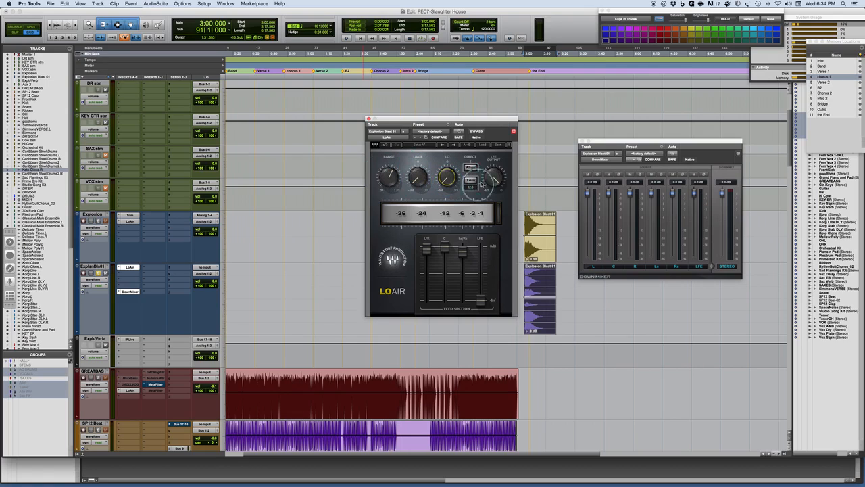
{"action": "mouse_move", "coordinate": [494, 181]}
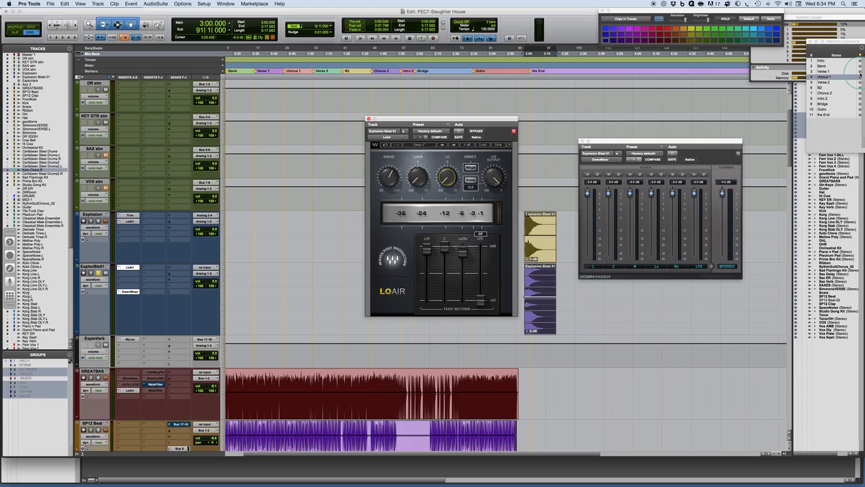
{"action": "key", "text": "space"}
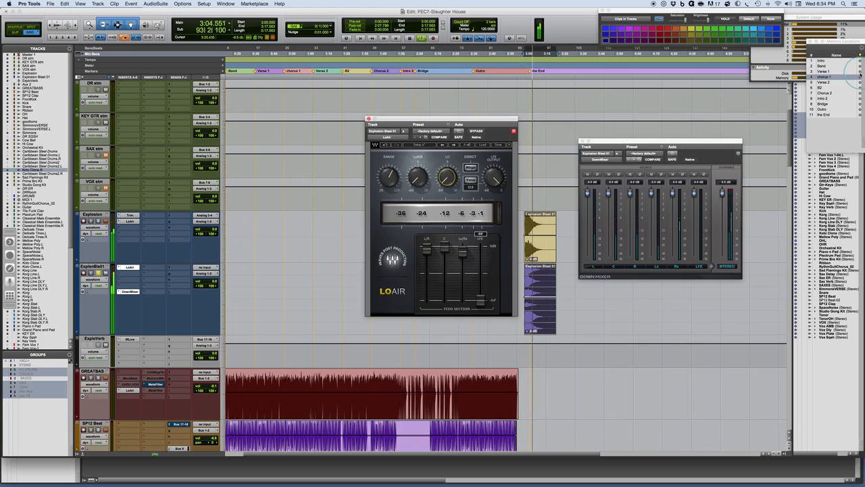
{"action": "key", "text": "space"}
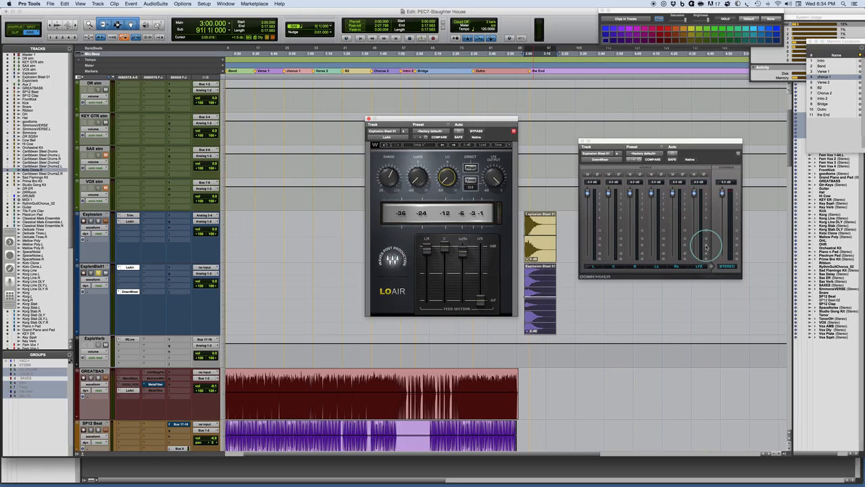
Audition the explosion with the L/R, C and Ls/Rs feed faders pulled down, and raise the faders back up.
{"action": "left_click_drag", "start_coordinate": [409, 244], "coordinate": [464, 303]}
{"action": "key", "text": "space"}
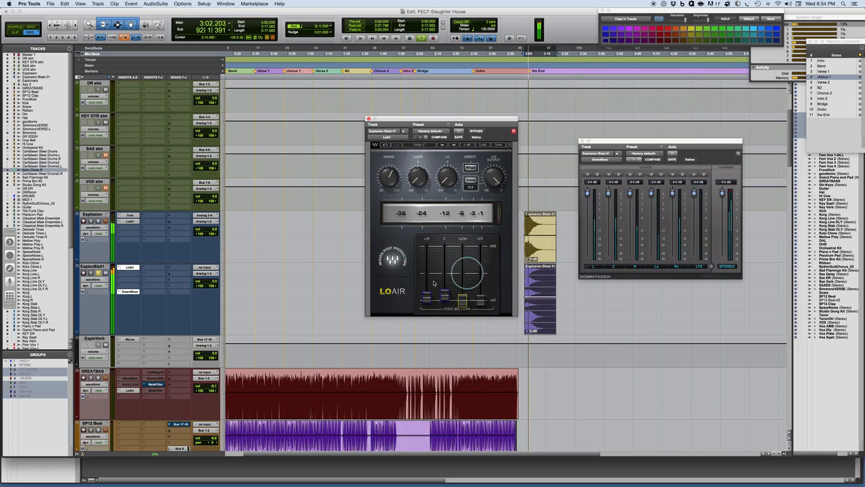
{"action": "left_click_drag", "start_coordinate": [446, 300], "coordinate": [446, 248]}
{"action": "key", "text": "space"}
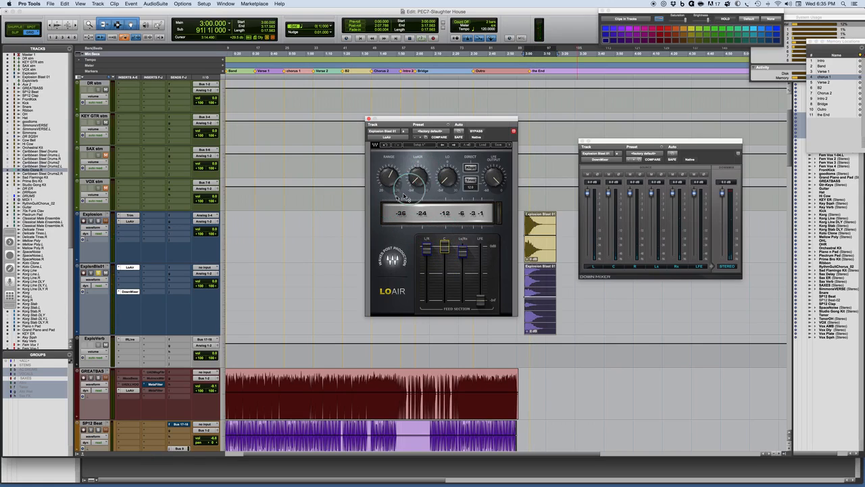
Raise the LoAIR level, fine-tune it while the explosion plays, and clear the meter's clip indicator.
{"action": "left_click", "coordinate": [732, 192]}
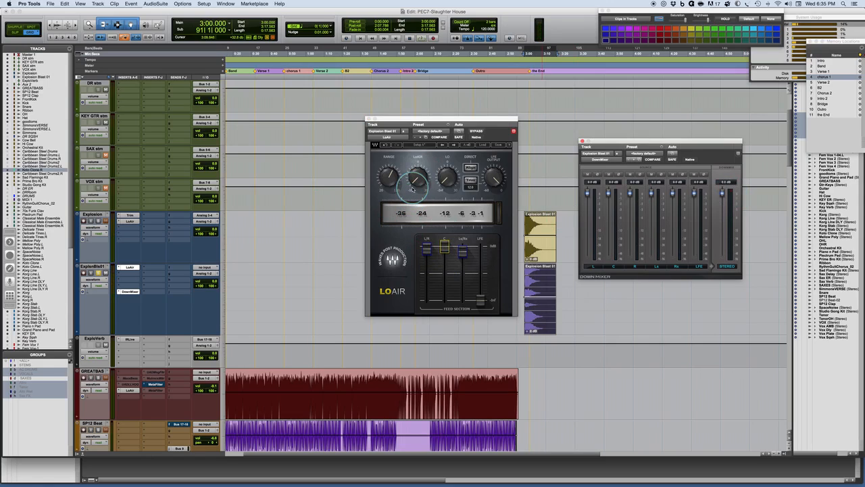
{"action": "left_click_drag", "start_coordinate": [415, 182], "coordinate": [406, 116]}
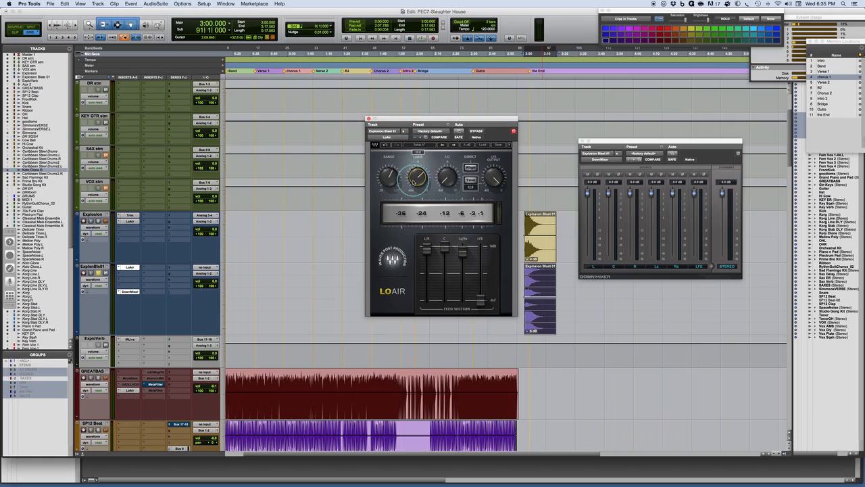
{"action": "key", "text": "space"}
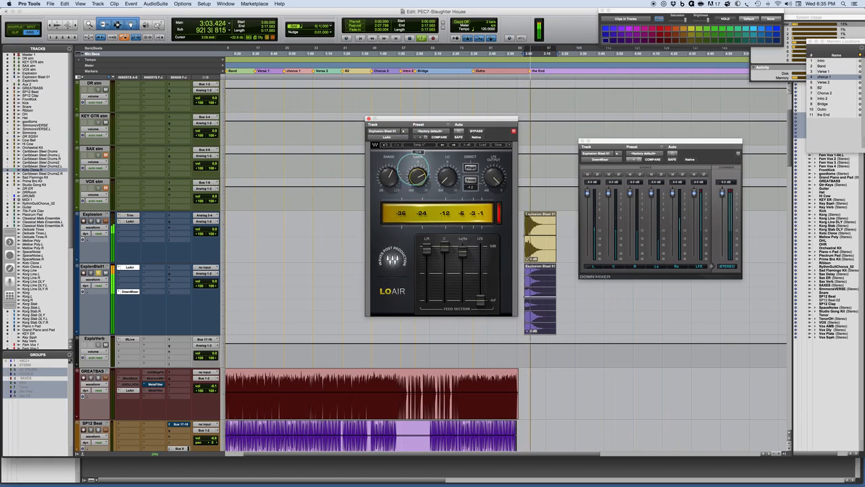
{"action": "left_click_drag", "start_coordinate": [413, 174], "coordinate": [414, 182]}
{"action": "key", "text": "space"}
{"action": "left_click", "coordinate": [498, 213]}
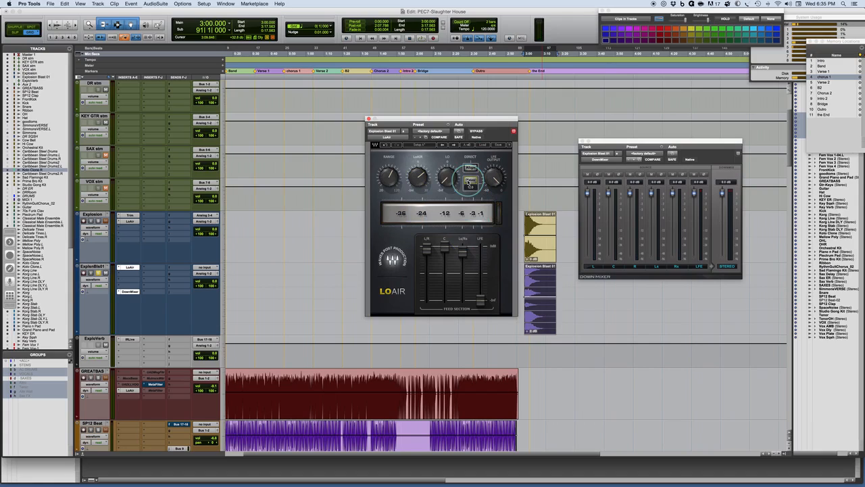
Lower the LFE output and fine-tune it together with the LoAIR level during playback of the explosion.
{"action": "left_click_drag", "start_coordinate": [490, 177], "coordinate": [489, 182]}
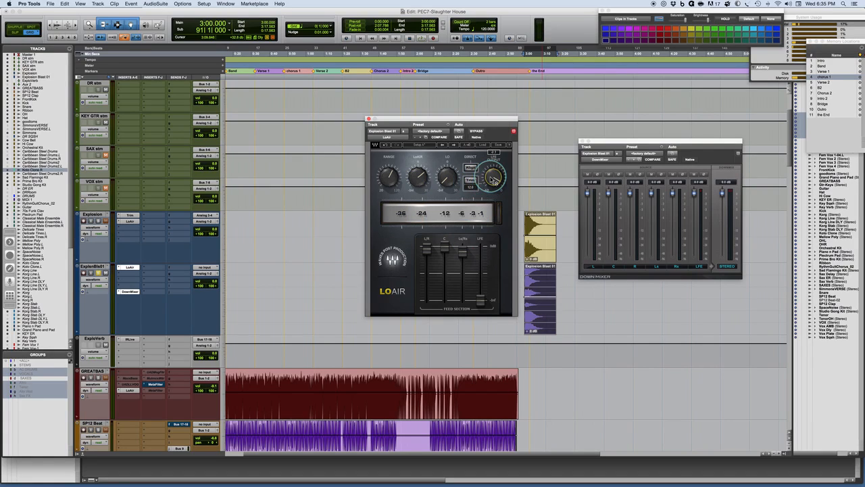
{"action": "key", "text": "space"}
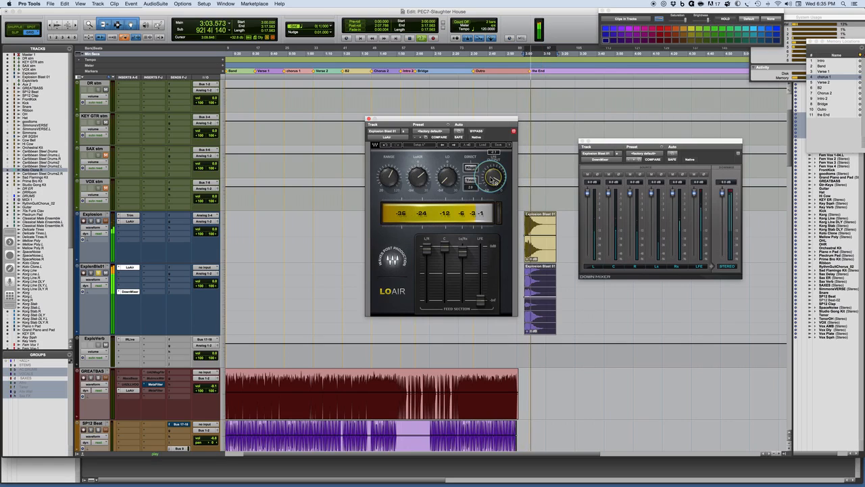
{"action": "left_click_drag", "start_coordinate": [492, 179], "coordinate": [491, 176]}
{"action": "left_click_drag", "start_coordinate": [415, 180], "coordinate": [417, 178]}
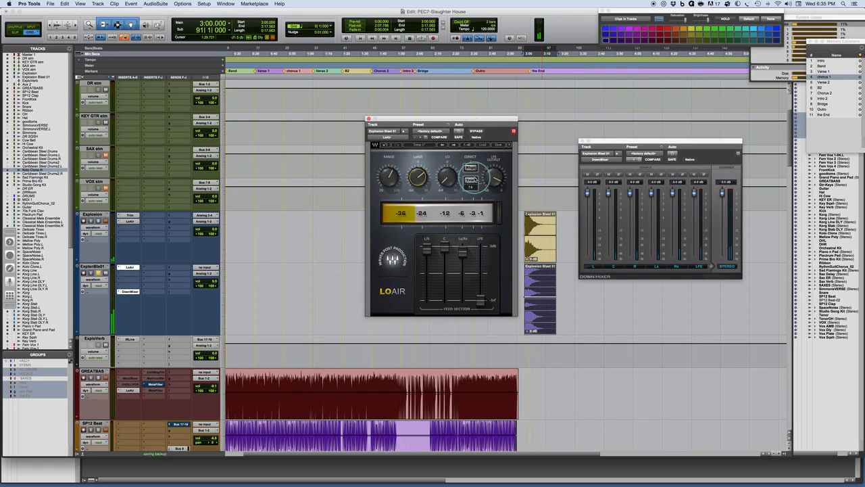
Dismiss the record alert and compare the explosion with the LoAir plug-in bypassed and active.
{"action": "key", "text": "super+space"}
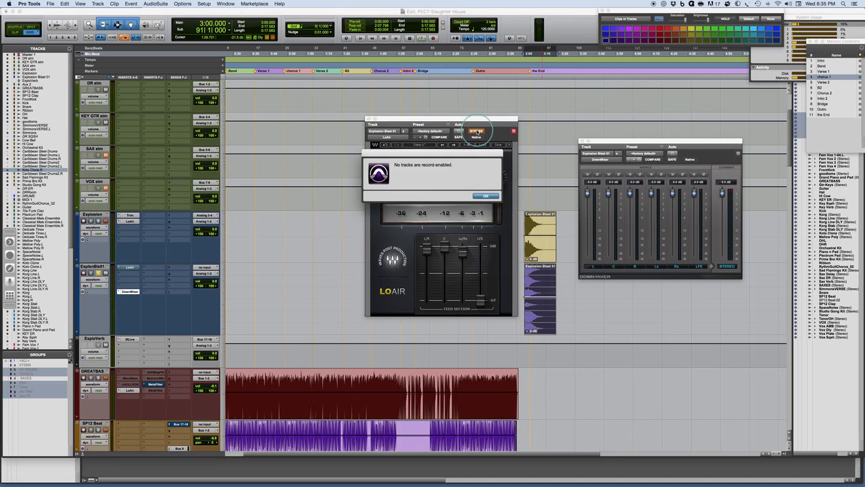
{"action": "left_click", "coordinate": [481, 195]}
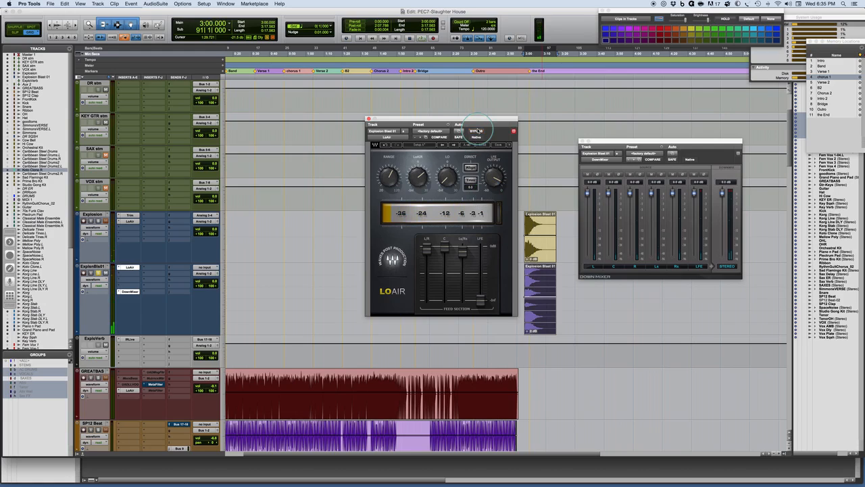
{"action": "left_click", "coordinate": [476, 131]}
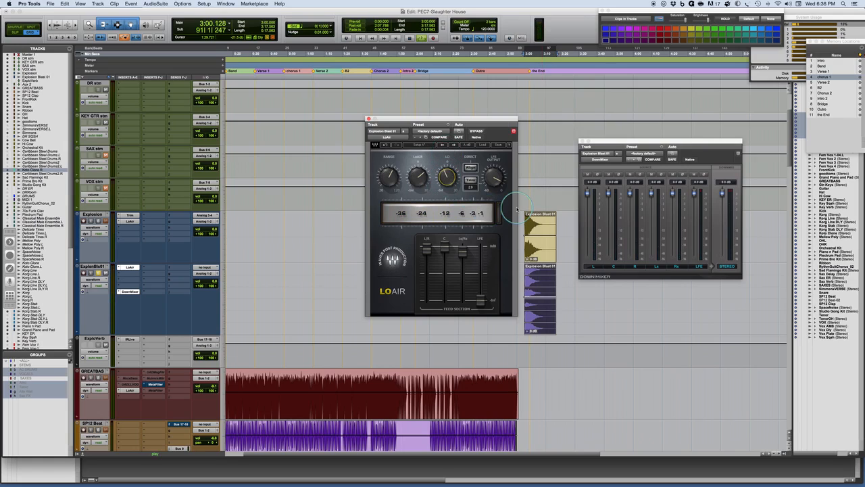
Raise the LO level while the explosion plays, and clear the meter's clip indicator.
{"action": "left_click", "coordinate": [446, 179]}
{"action": "left_click_drag", "start_coordinate": [443, 173], "coordinate": [443, 159]}
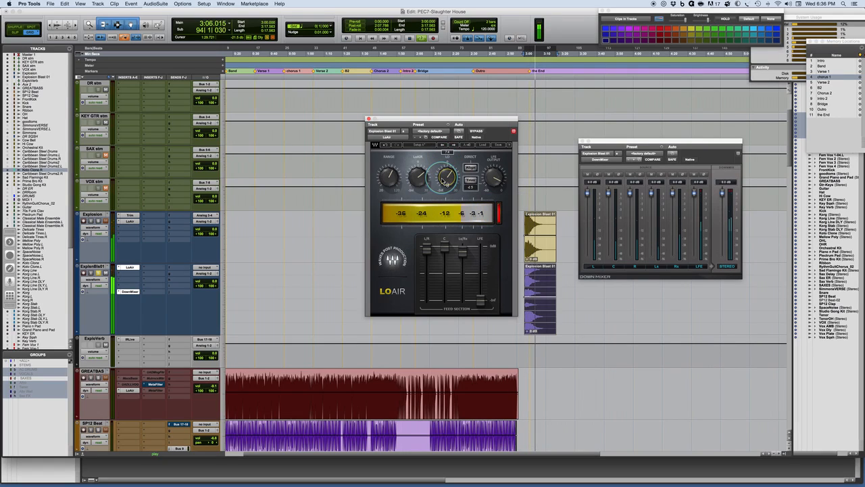
{"action": "key", "text": "space"}
{"action": "left_click", "coordinate": [499, 215]}
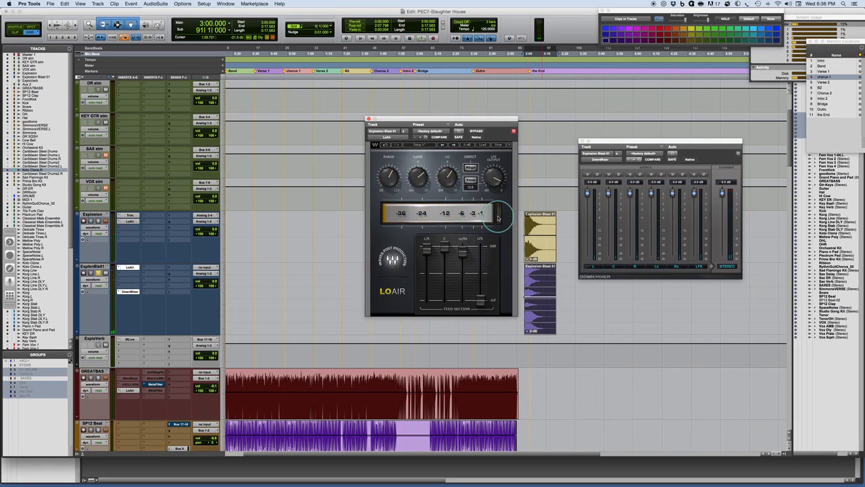
Readjust the LFE output level, audition the explosion, and mute the Explosion Blast 01 track.
{"action": "left_click_drag", "start_coordinate": [495, 176], "coordinate": [495, 166]}
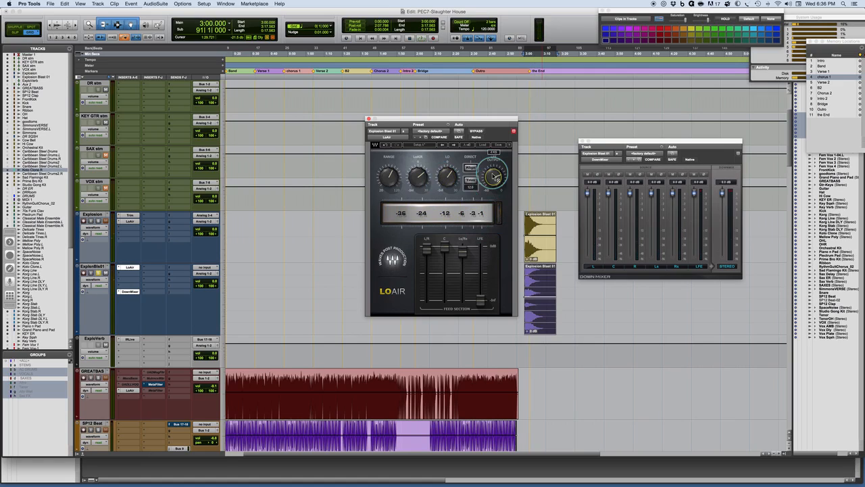
{"action": "key", "text": "space"}
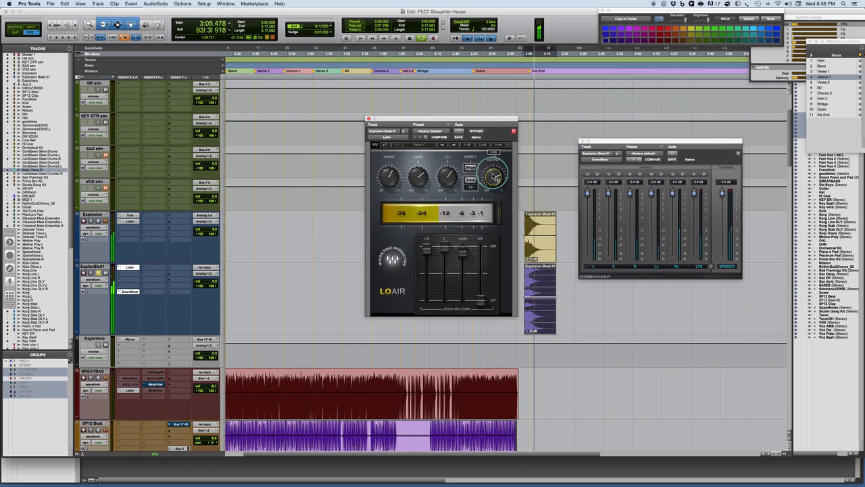
{"action": "key", "text": "space"}
{"action": "left_click", "coordinate": [106, 273]}
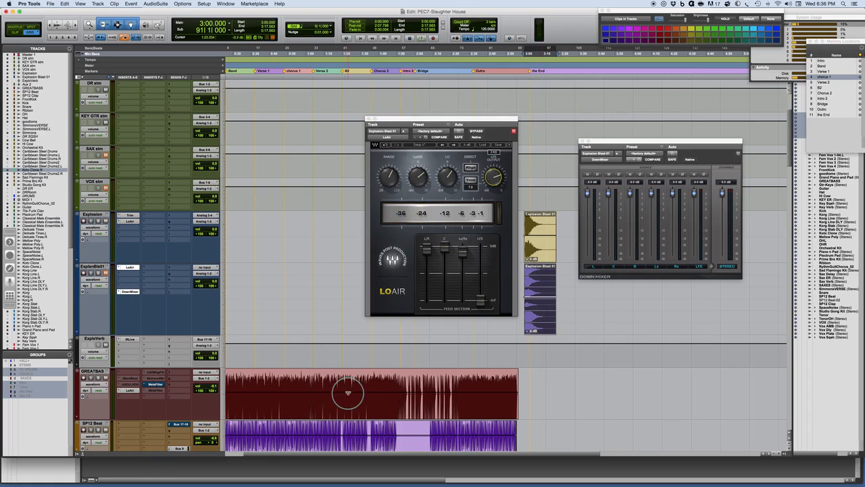
Place the playback start at 0:16 on the GREATBASS track and open its LoAir insert.
{"action": "scroll", "coordinate": [348, 393], "scroll_direction": "down", "scroll_amount": 6}
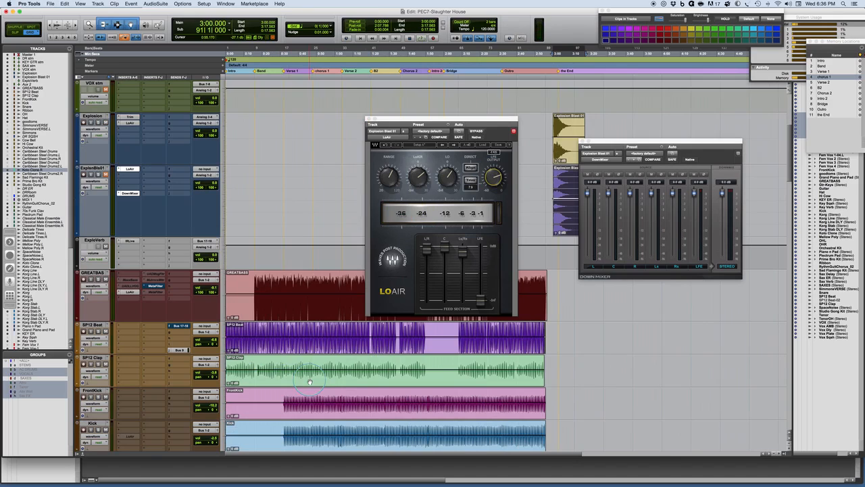
{"action": "left_click", "coordinate": [246, 279]}
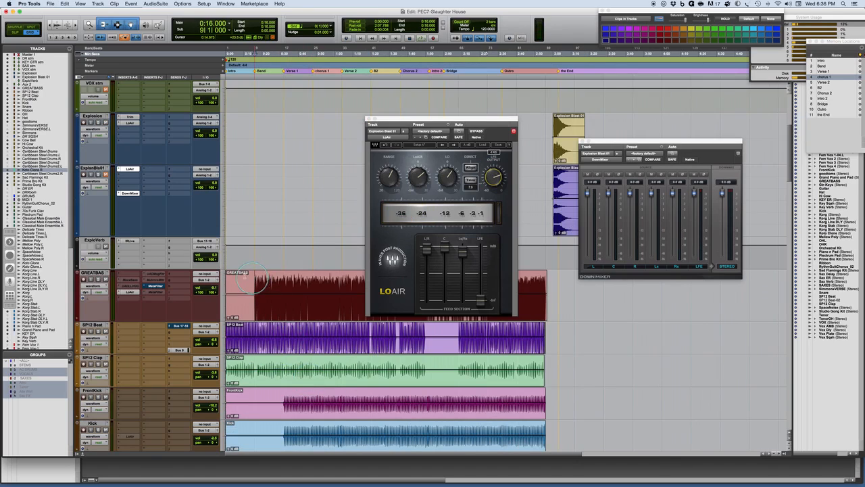
{"action": "left_click", "coordinate": [128, 292]}
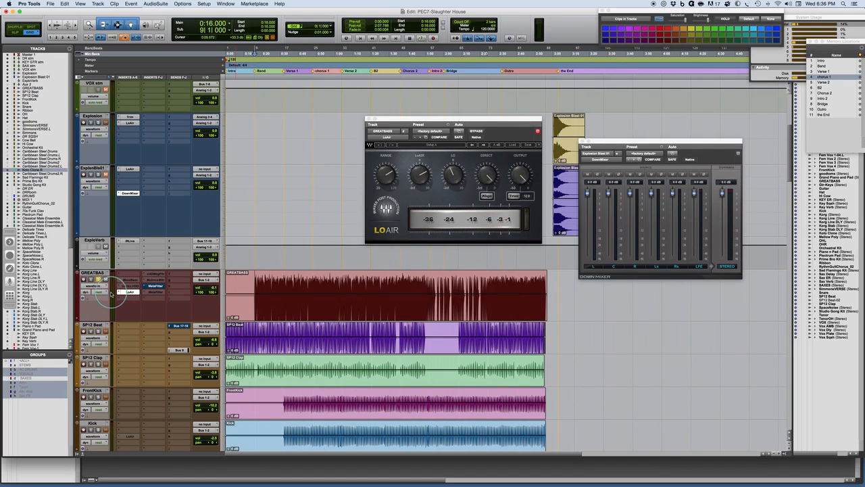
Start playback of the GREATBASS track, close the DownMixer window, and move the LoAir window away from the explosion clips.
{"action": "key", "text": "space"}
{"action": "left_click", "coordinate": [128, 292]}
{"action": "left_click", "coordinate": [128, 292]}
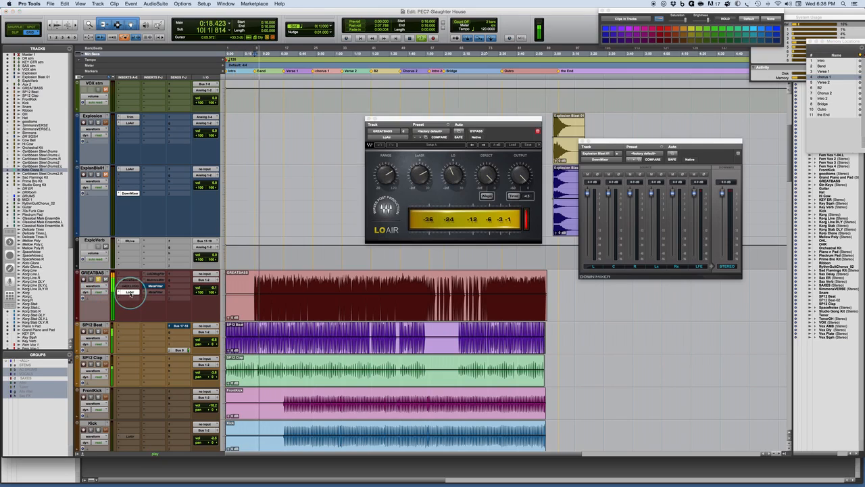
{"action": "left_click", "coordinate": [583, 142]}
{"action": "left_click_drag", "start_coordinate": [480, 119], "coordinate": [451, 109]}
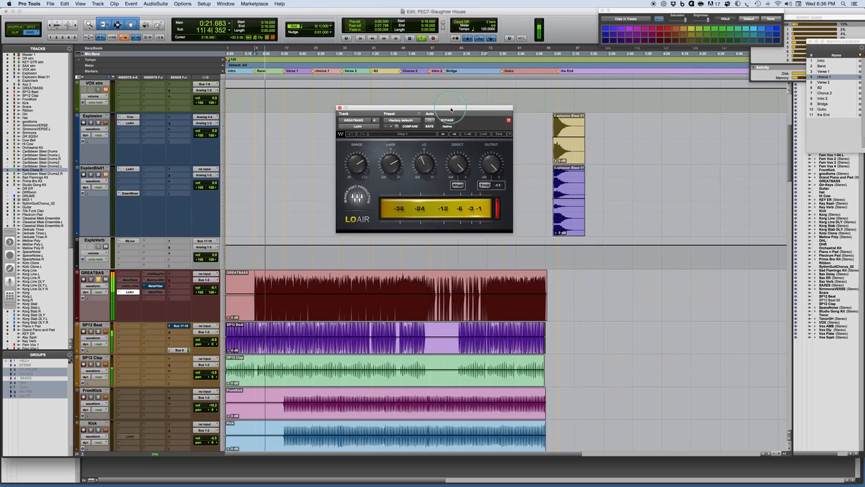
With LoAir bypassed on the playing bass, fine-tune its Range setting and clear the meter's clip indicator.
{"action": "left_click", "coordinate": [447, 120]}
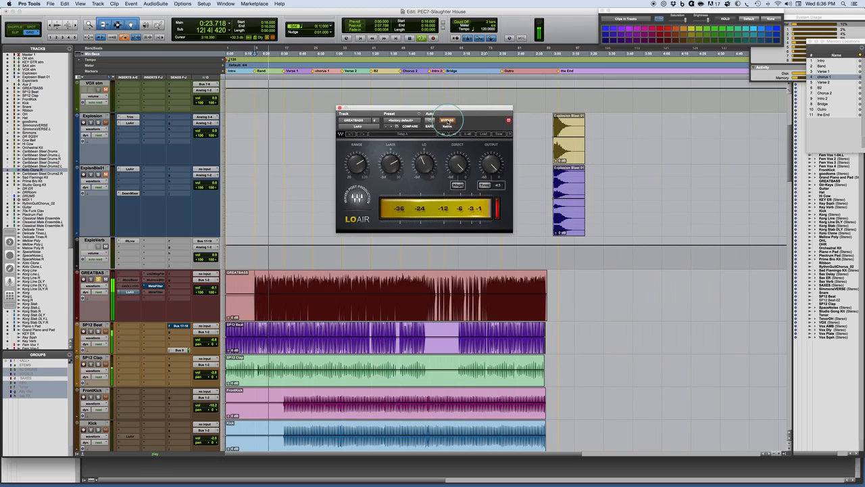
{"action": "mouse_move", "coordinate": [391, 164]}
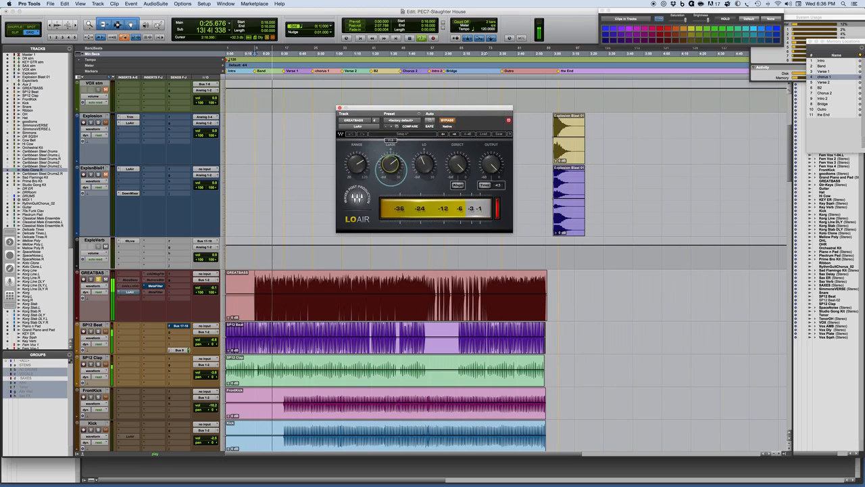
{"action": "mouse_move", "coordinate": [356, 163]}
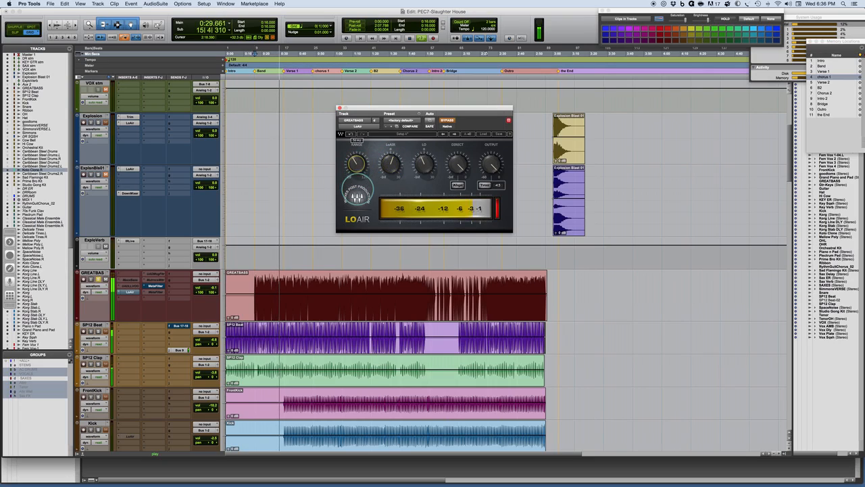
{"action": "left_click_drag", "start_coordinate": [356, 165], "coordinate": [357, 162]}
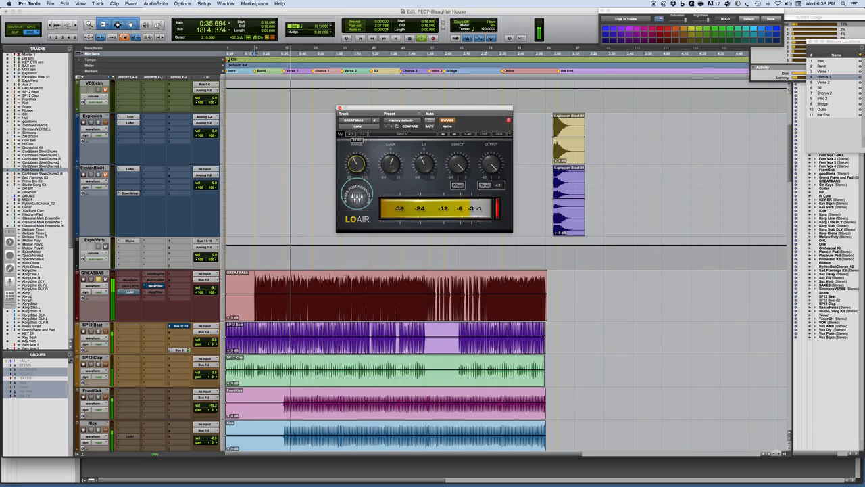
{"action": "left_click", "coordinate": [497, 207]}
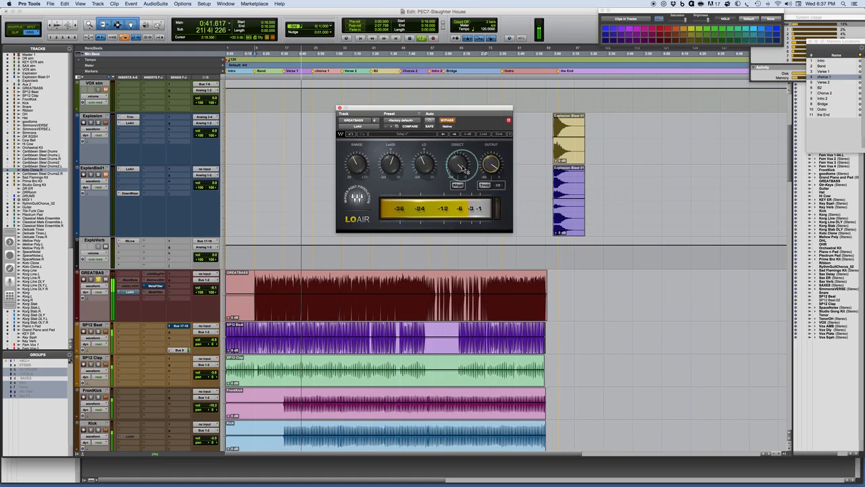
Reactivate LoAir on the bass track and readjust its output level during playback.
{"action": "mouse_move", "coordinate": [458, 167]}
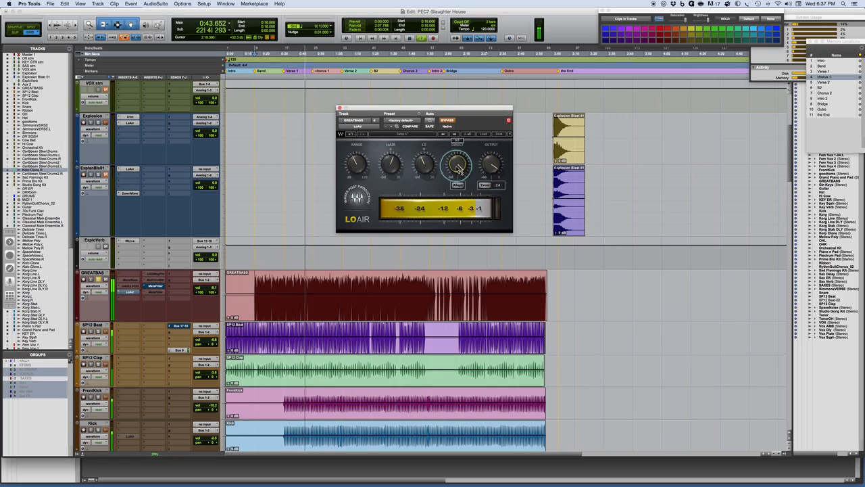
{"action": "left_click_drag", "start_coordinate": [491, 167], "coordinate": [490, 177]}
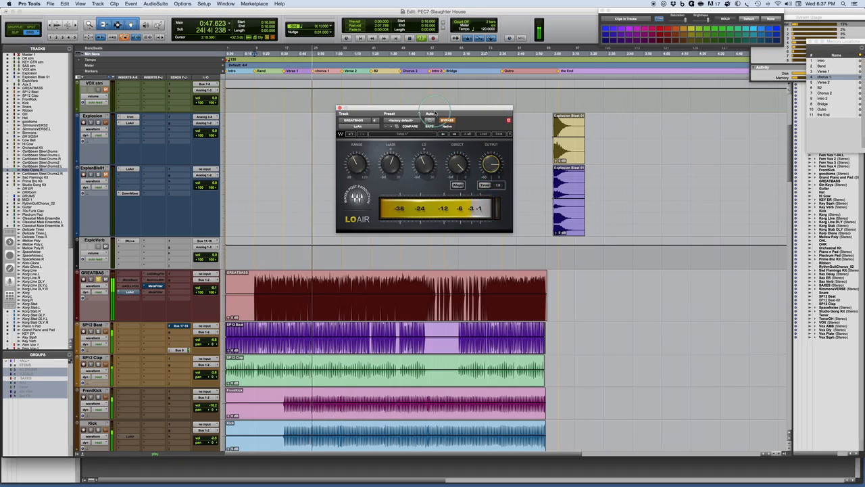
{"action": "left_click", "coordinate": [450, 120]}
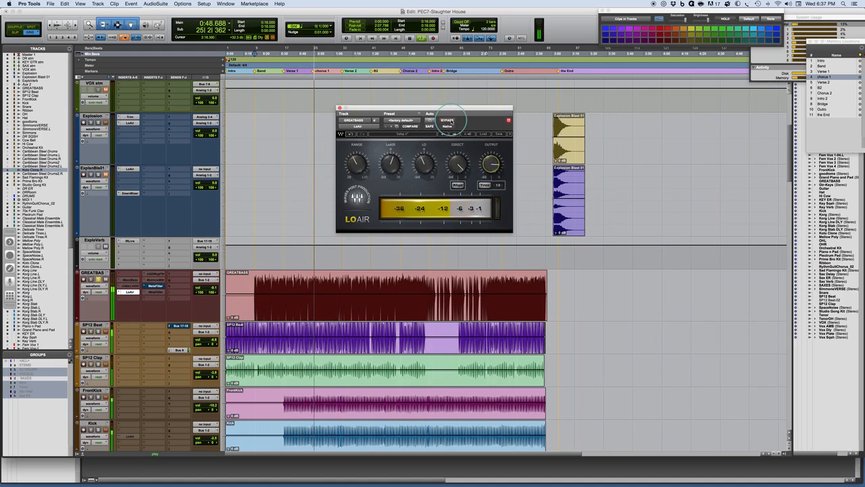
{"action": "left_click", "coordinate": [461, 167]}
{"action": "left_click", "coordinate": [393, 169]}
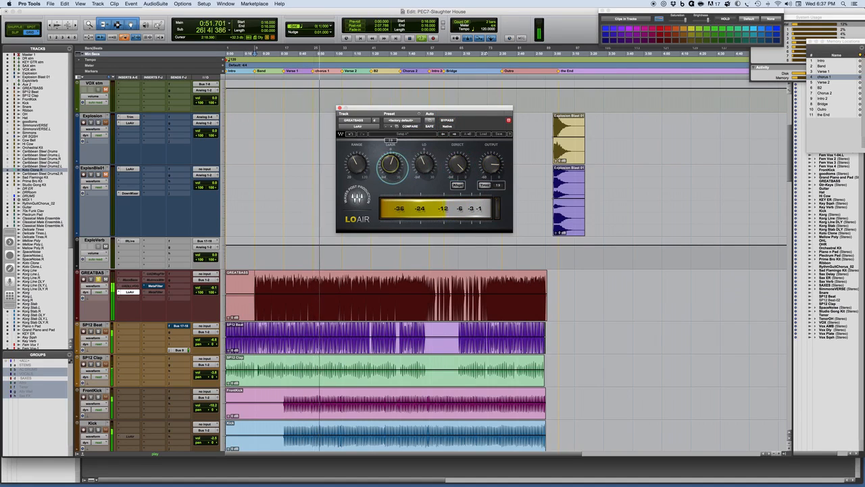
{"action": "left_click_drag", "start_coordinate": [487, 167], "coordinate": [491, 121]}
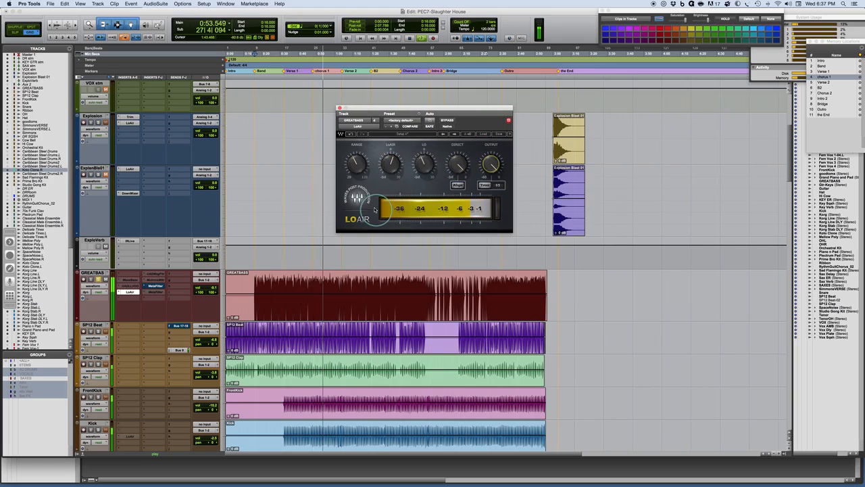
Rebalance the LoAir, LO and output levels on the bass, checking them against the bypassed sound.
{"action": "left_click_drag", "start_coordinate": [391, 169], "coordinate": [388, 158]}
{"action": "left_click_drag", "start_coordinate": [492, 168], "coordinate": [491, 164]}
{"action": "left_click_drag", "start_coordinate": [424, 162], "coordinate": [391, 170]}
{"action": "left_click", "coordinate": [447, 120]}
{"action": "left_click", "coordinate": [449, 121]}
{"action": "left_click_drag", "start_coordinate": [424, 166], "coordinate": [422, 139]}
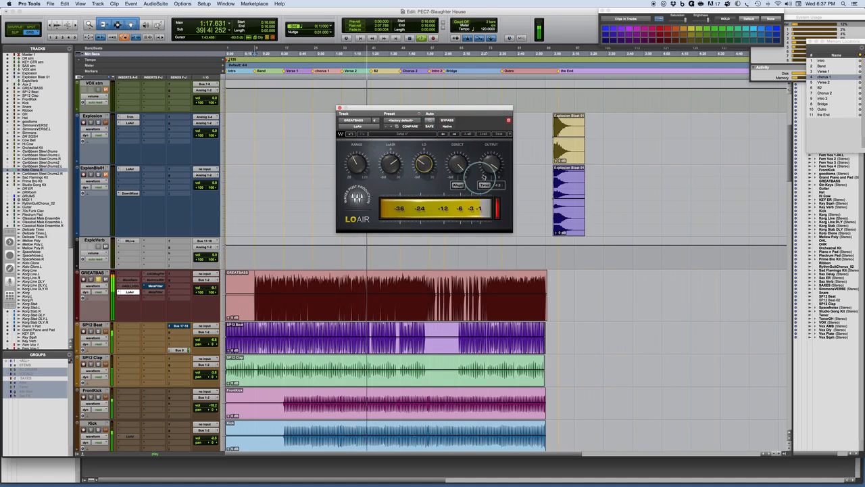
Fine-tune the LoAir level against the bypassed bass and clear the meter's clip indicator.
{"action": "mouse_move", "coordinate": [390, 164]}
{"action": "left_mouse_down"}
{"action": "mouse_move", "coordinate": [390, 175]}
{"action": "mouse_move", "coordinate": [390, 165]}
{"action": "left_mouse_up"}
{"action": "left_click", "coordinate": [448, 120]}
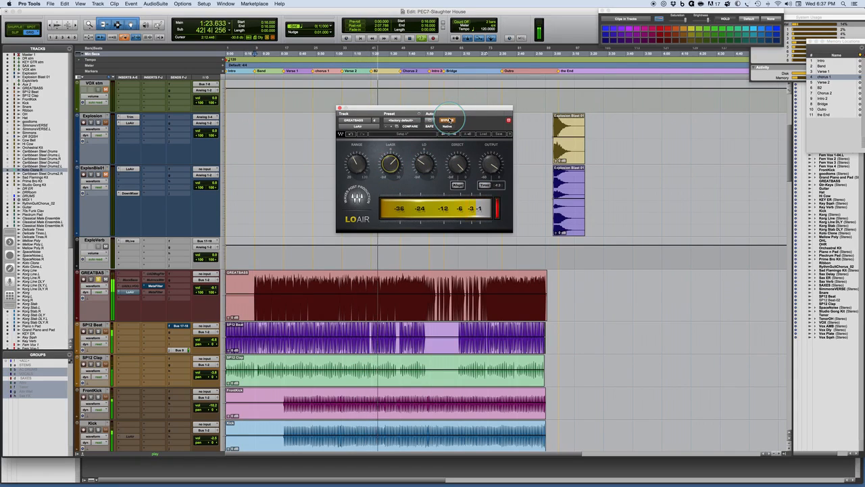
{"action": "left_click", "coordinate": [448, 120]}
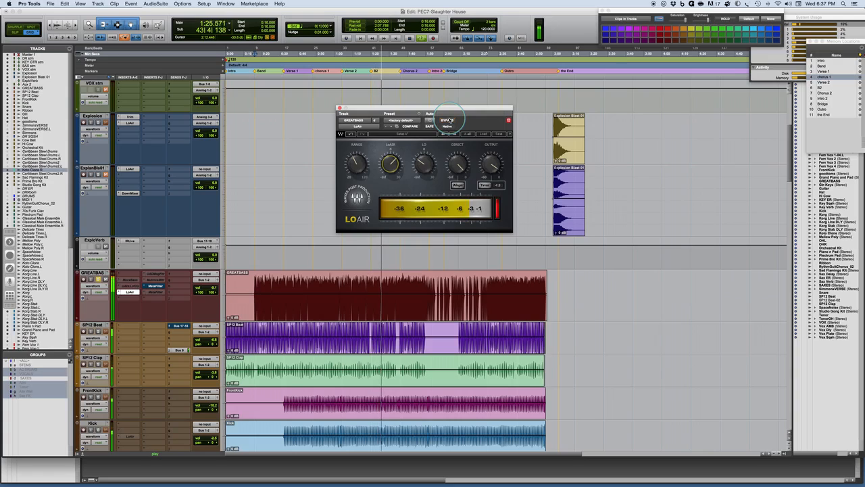
{"action": "left_click", "coordinate": [498, 211]}
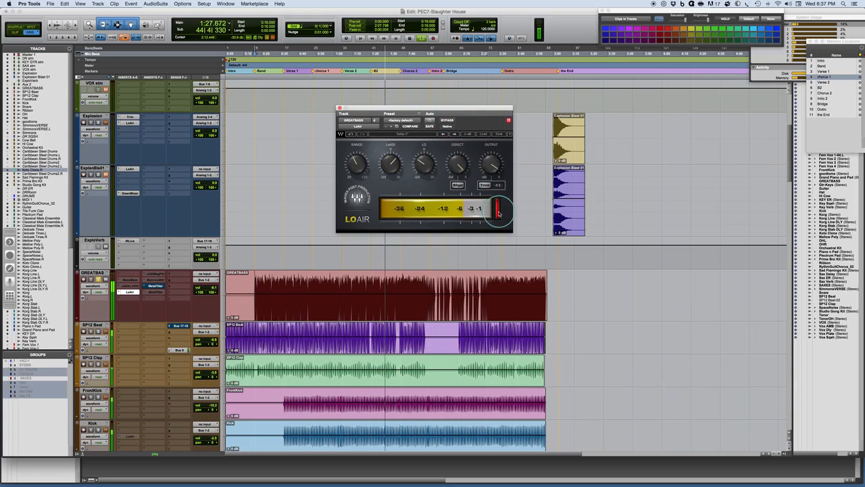
{"action": "left_click_drag", "start_coordinate": [391, 168], "coordinate": [392, 169]}
Unsolo the GREATBASS track and readjust its LoAir level within the full mix.
{"action": "left_click", "coordinate": [99, 280]}
{"action": "left_click", "coordinate": [339, 136]}
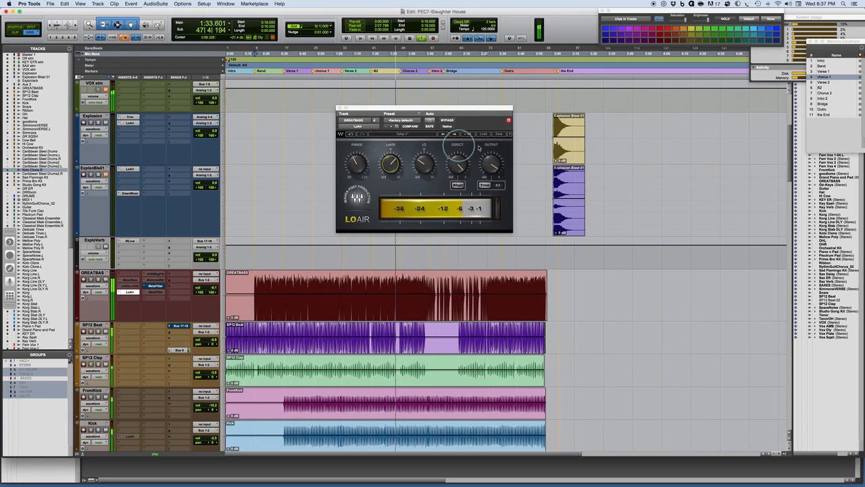
{"action": "left_click", "coordinate": [390, 163]}
{"action": "left_click_drag", "start_coordinate": [390, 163], "coordinate": [390, 159]}
Open the GREATBASS output fader window, lower the track volume, and move the window clear of the LoAir plug-in.
{"action": "left_click", "coordinate": [209, 279]}
{"action": "left_click", "coordinate": [217, 280]}
{"action": "left_click_drag", "start_coordinate": [399, 136], "coordinate": [399, 142]}
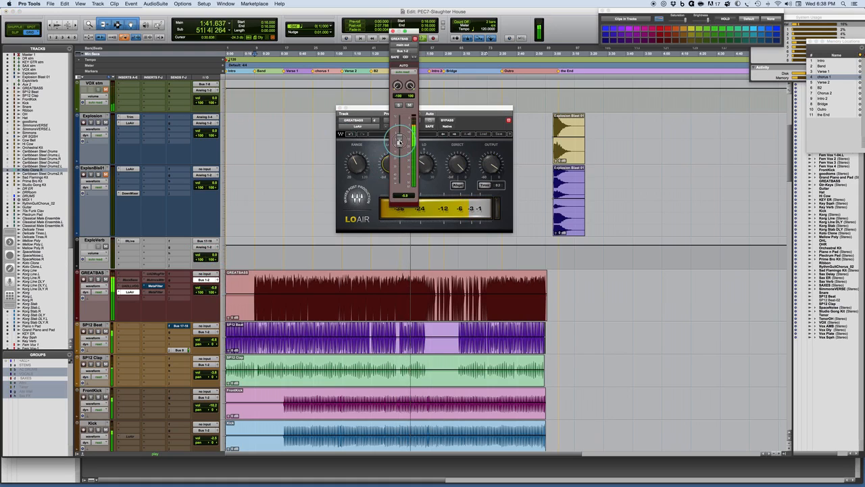
{"action": "left_click_drag", "start_coordinate": [405, 33], "coordinate": [604, 94]}
{"action": "left_click", "coordinate": [409, 137]}
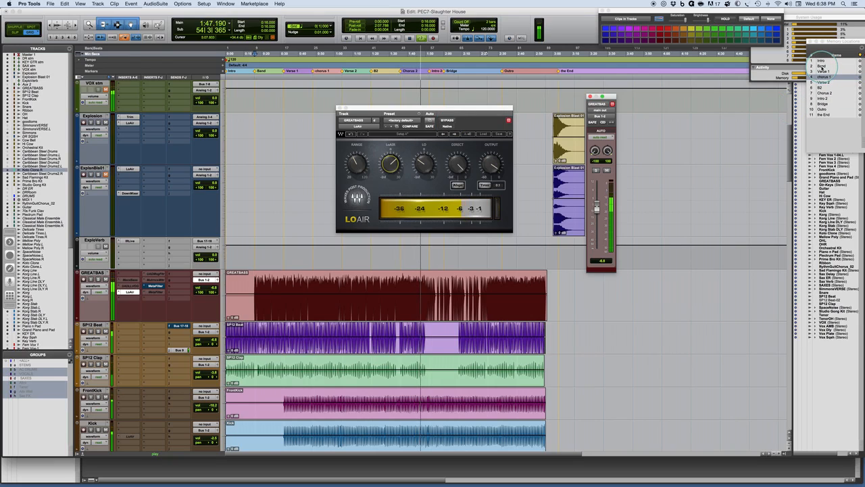
Play the mix from the Band and Verse 1 locations, then from Band again, comparing LoAir bypassed and active.
{"action": "left_click", "coordinate": [823, 67]}
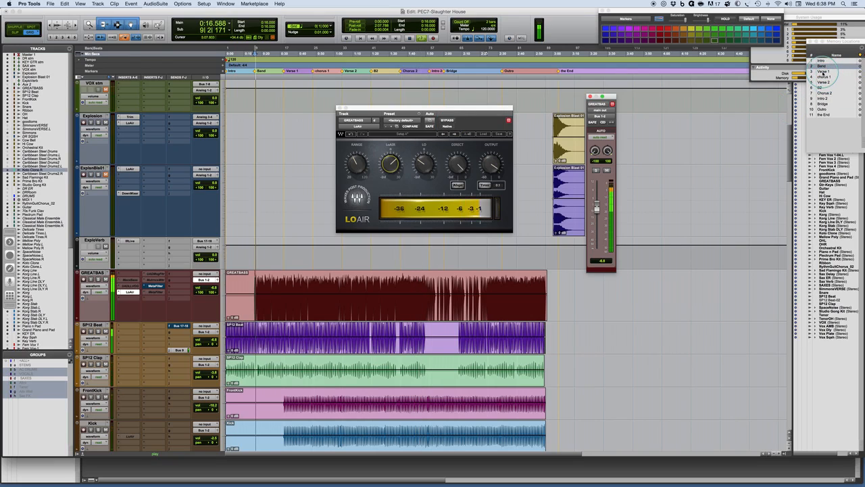
{"action": "left_click", "coordinate": [823, 71]}
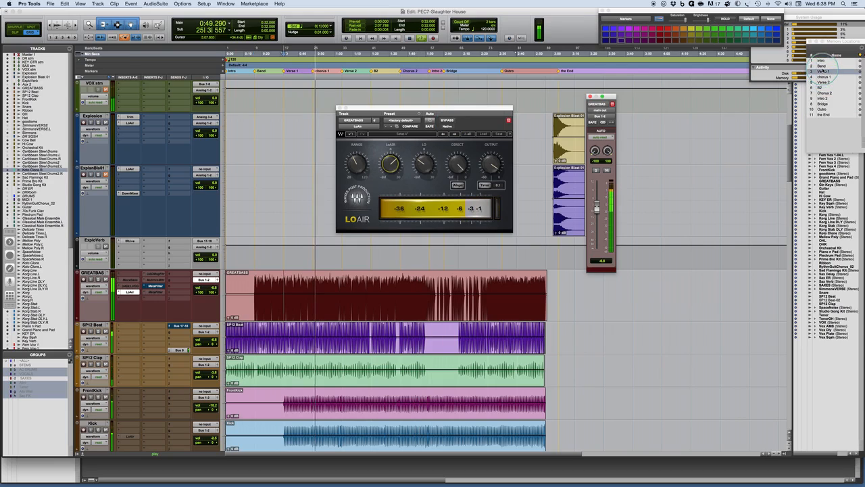
{"action": "left_click", "coordinate": [822, 66]}
{"action": "left_click", "coordinate": [430, 119]}
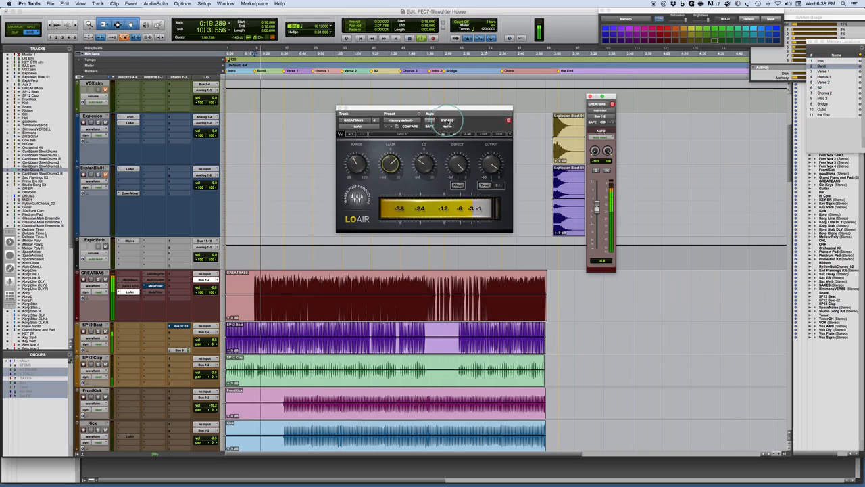
{"action": "left_click", "coordinate": [448, 121]}
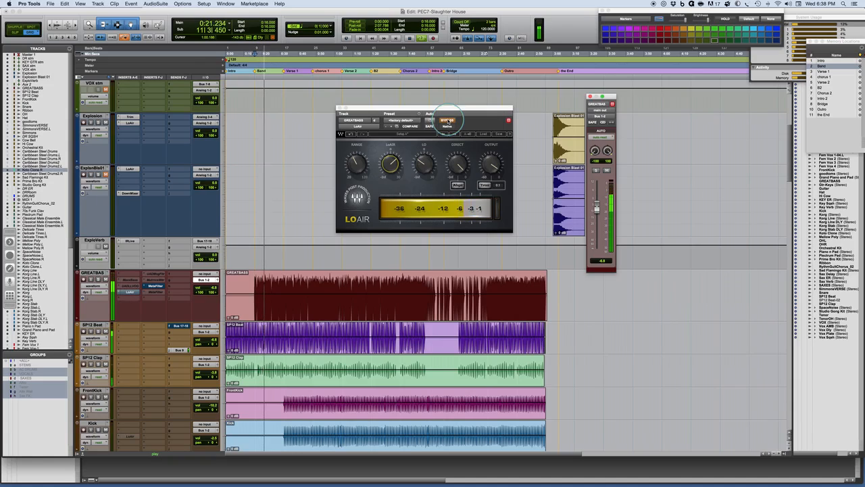
{"action": "left_click", "coordinate": [448, 121]}
Readjust the LoAir output level against the bypassed sound, and stop playback.
{"action": "left_click_drag", "start_coordinate": [488, 169], "coordinate": [486, 154]}
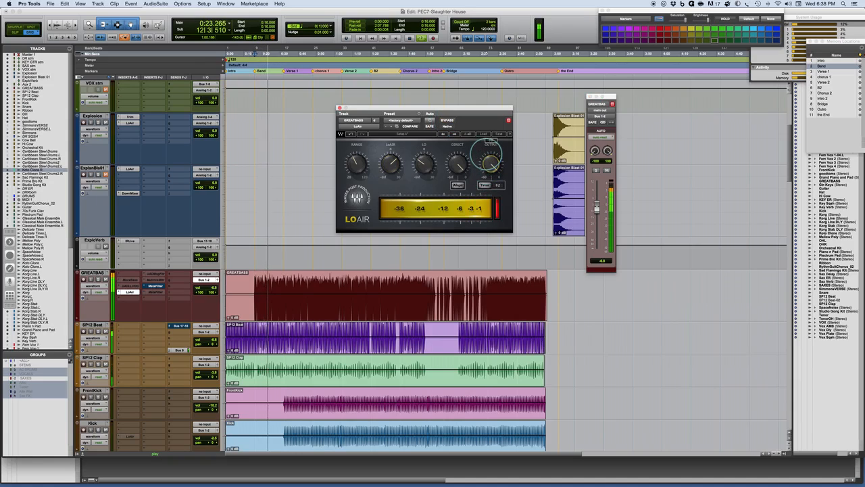
{"action": "left_click", "coordinate": [446, 121]}
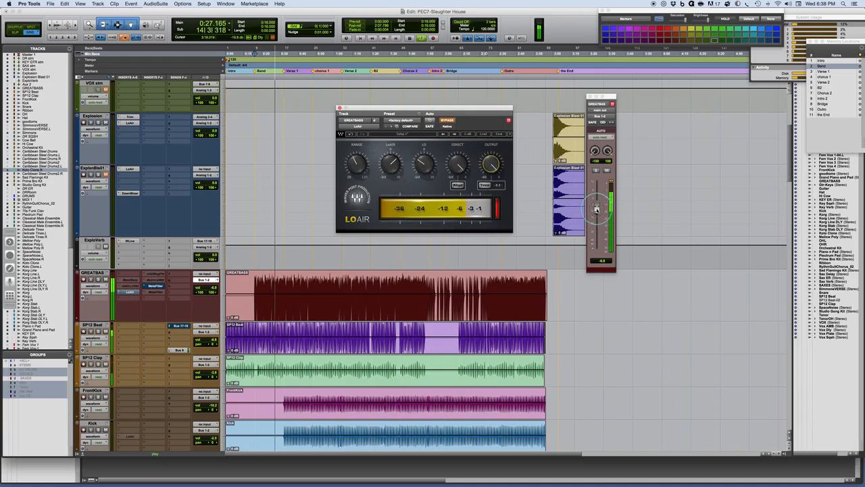
{"action": "left_click", "coordinate": [446, 120]}
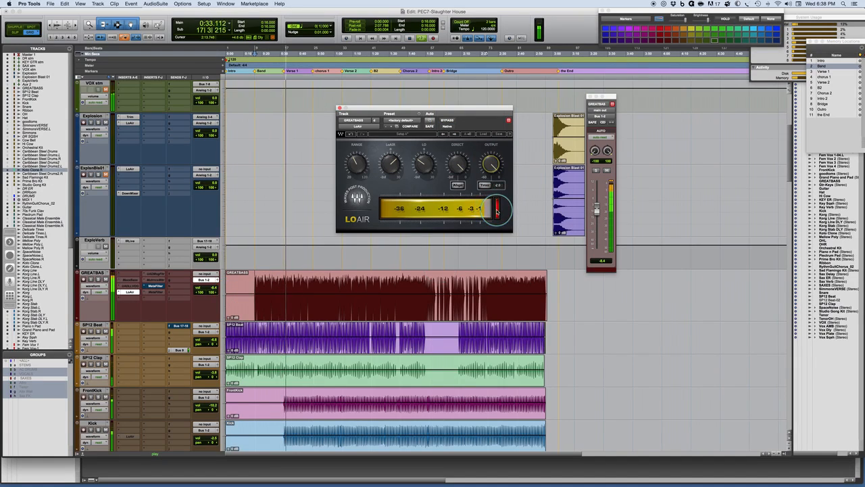
{"action": "key", "text": "space"}
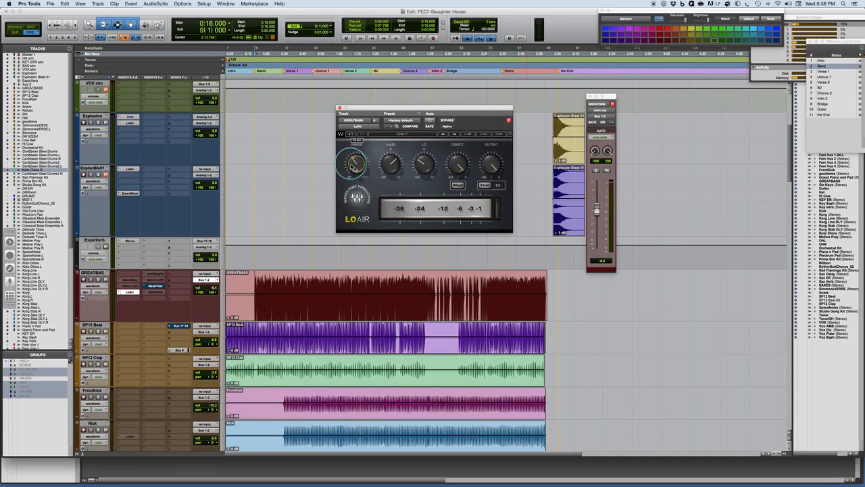
{"action": "left_click_drag", "start_coordinate": [389, 168], "coordinate": [386, 171]}
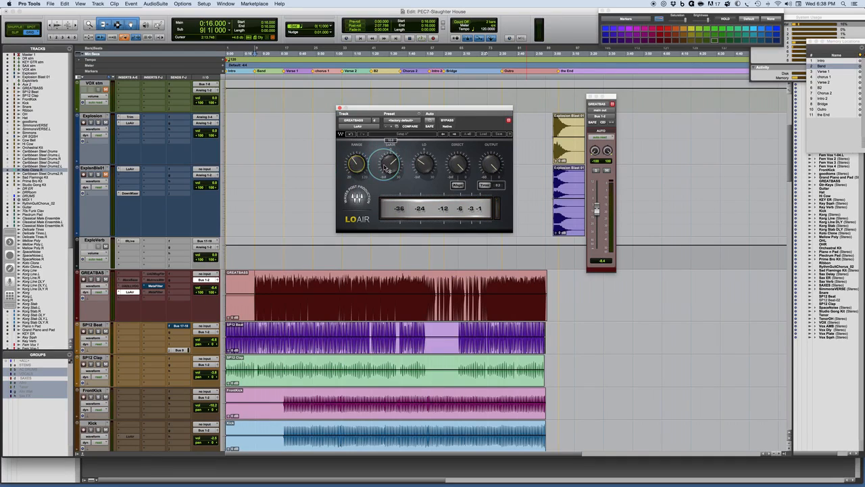